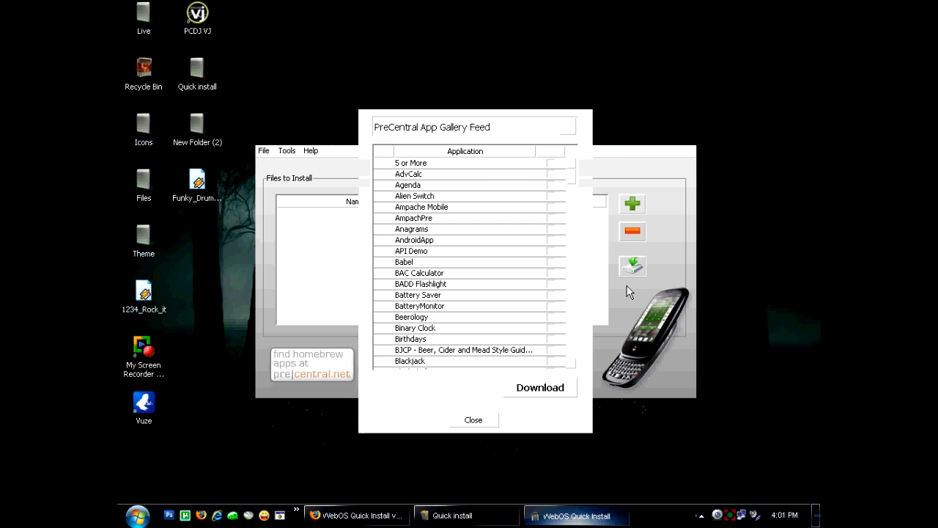
Choose the WebOS-Internals Feed (all) and mark Package Manager Service for download
{"action": "left_click", "coordinate": [572, 132]}
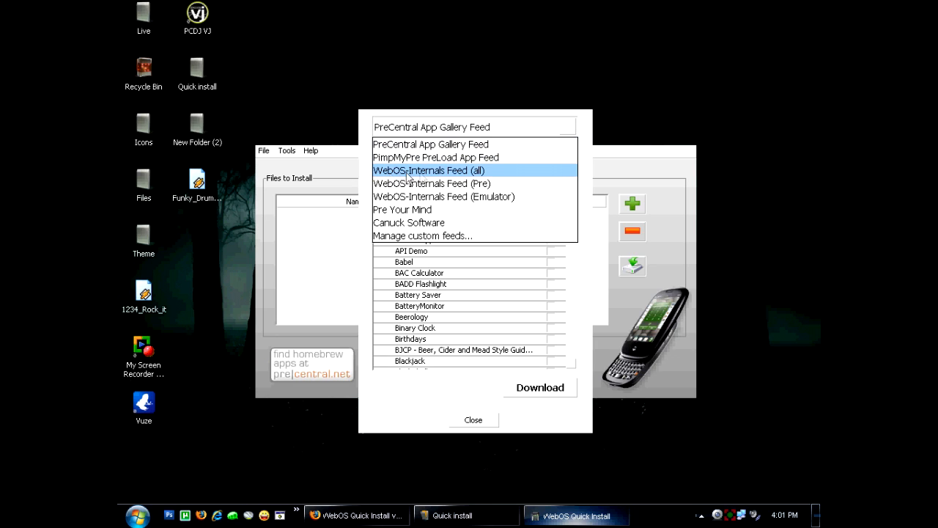
{"action": "left_click", "coordinate": [480, 171]}
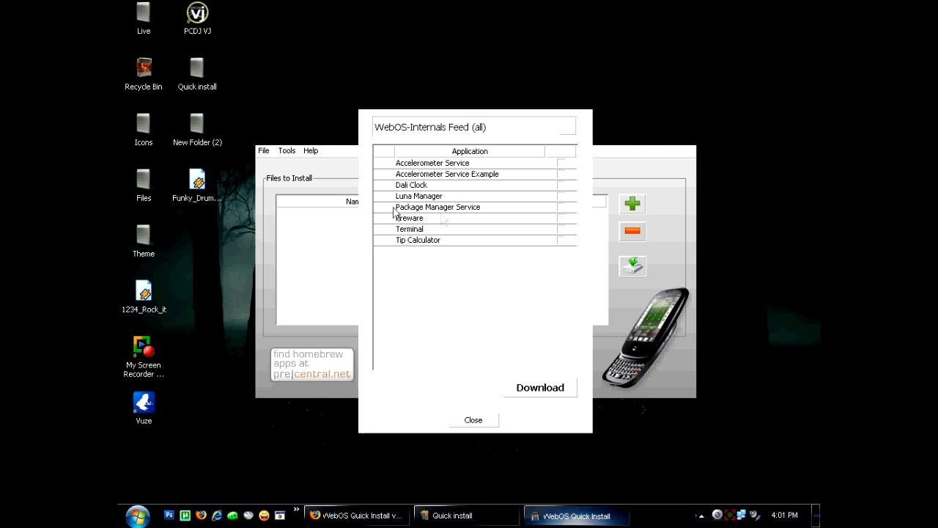
{"action": "left_click", "coordinate": [561, 209]}
Close the feed list, start installing the package, and confirm the phone is connected
{"action": "left_click", "coordinate": [476, 420]}
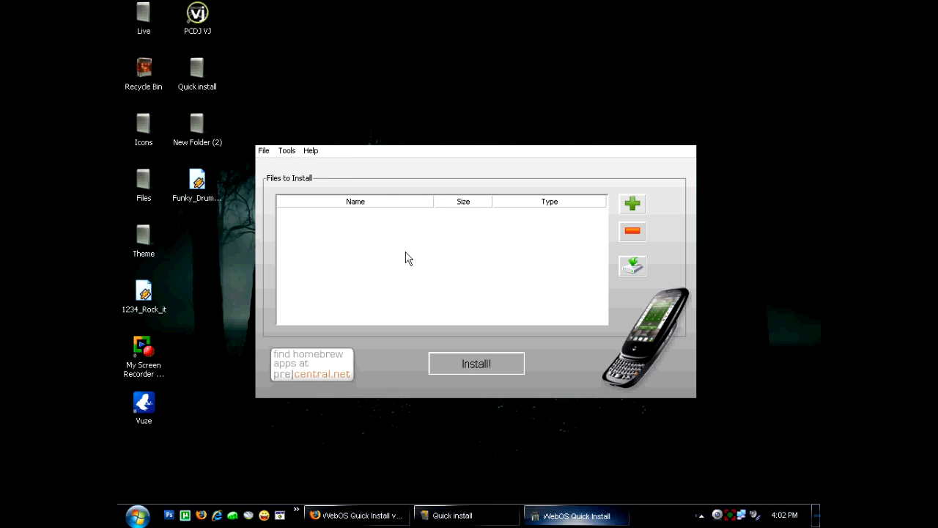
{"action": "left_click", "coordinate": [632, 267]}
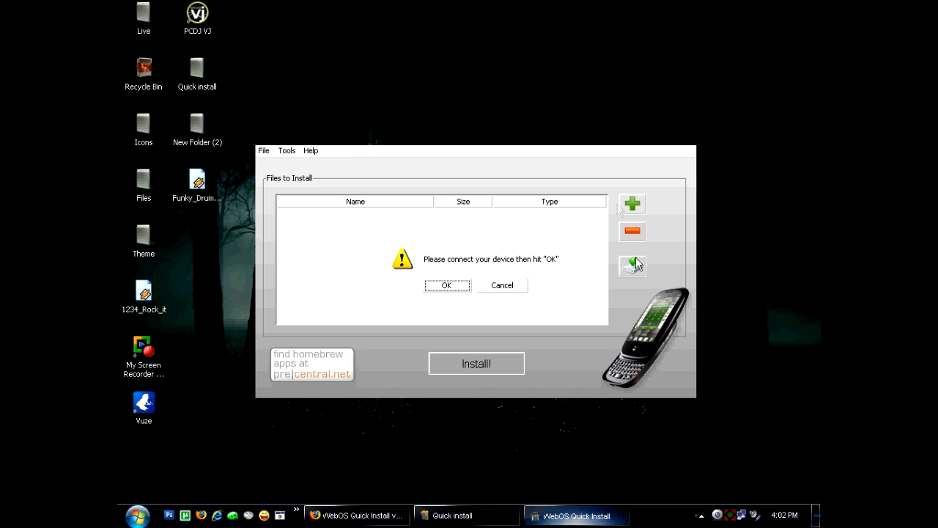
{"action": "left_click", "coordinate": [449, 286]}
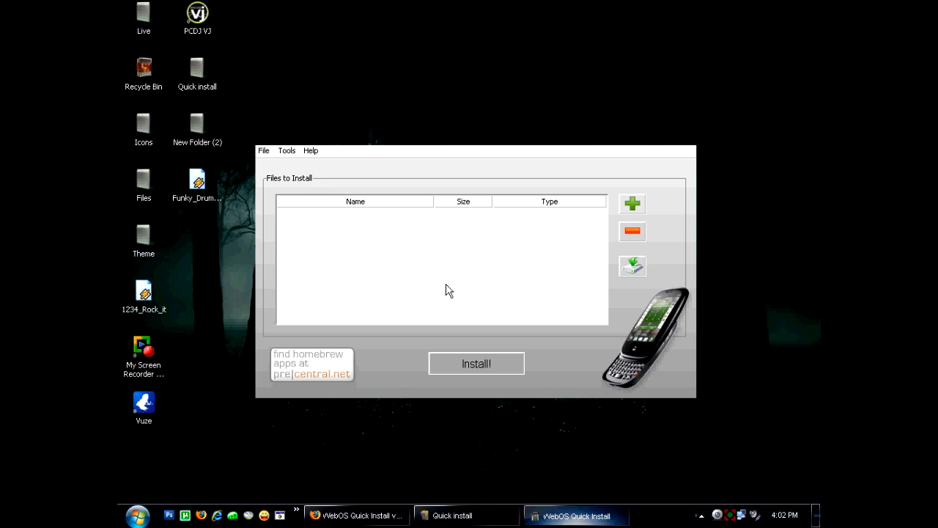
Mark Preware from the WebOS-Internals Feed (all) and install it onto the phone
{"action": "left_click", "coordinate": [633, 266]}
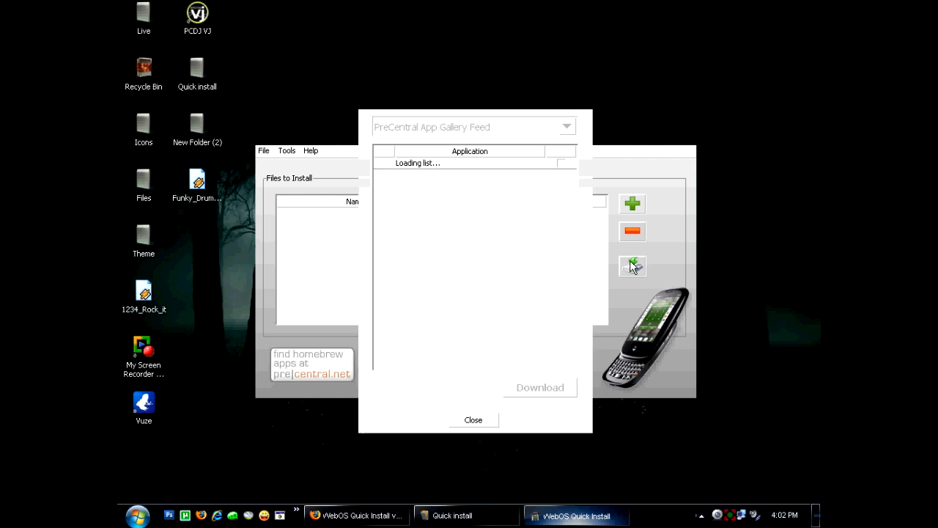
{"action": "left_click", "coordinate": [568, 129]}
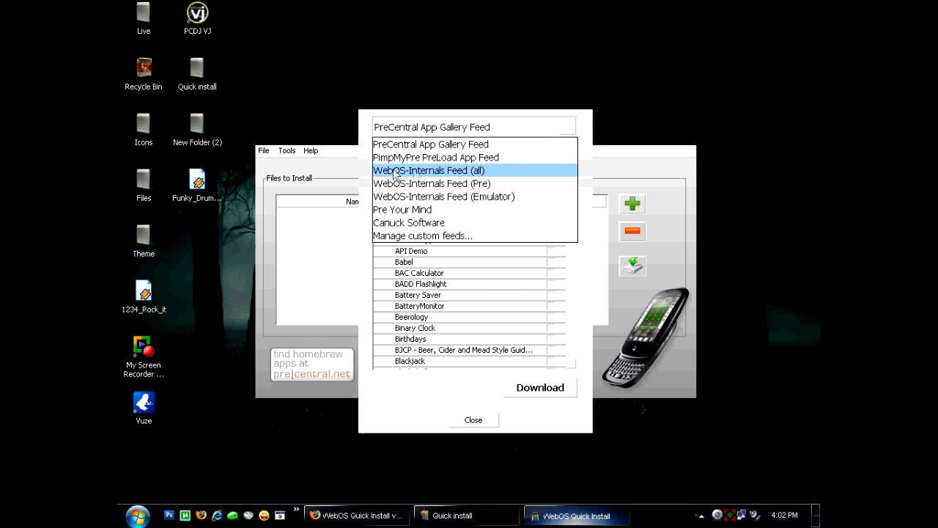
{"action": "left_click", "coordinate": [438, 173]}
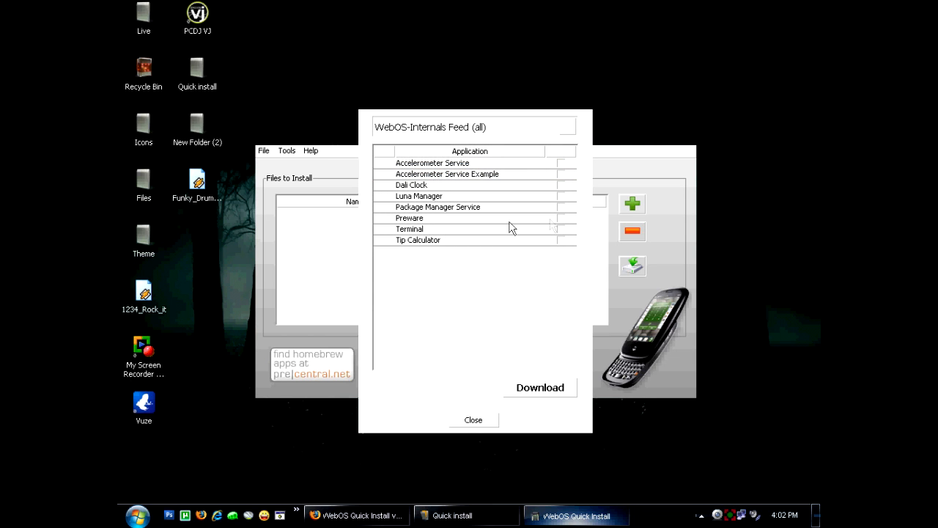
{"action": "left_click", "coordinate": [561, 218]}
{"action": "left_click", "coordinate": [474, 420]}
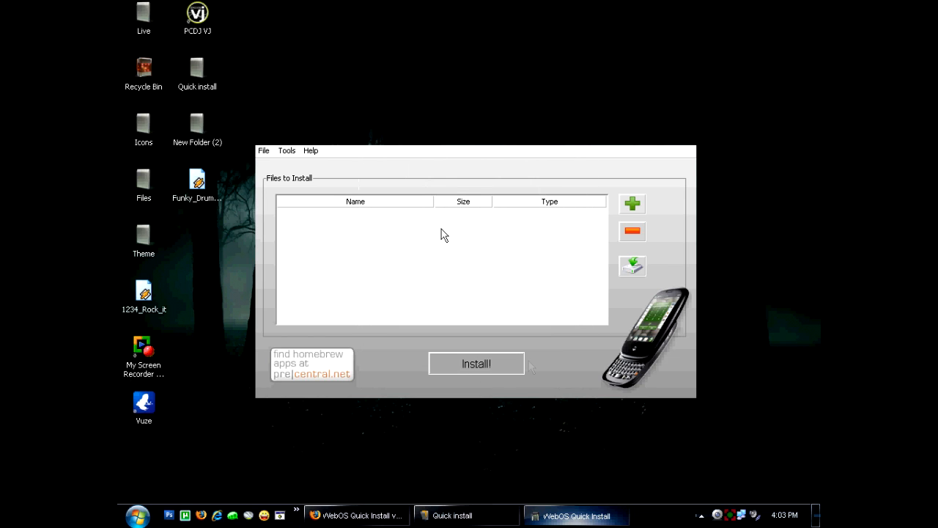
{"action": "left_click", "coordinate": [488, 368]}
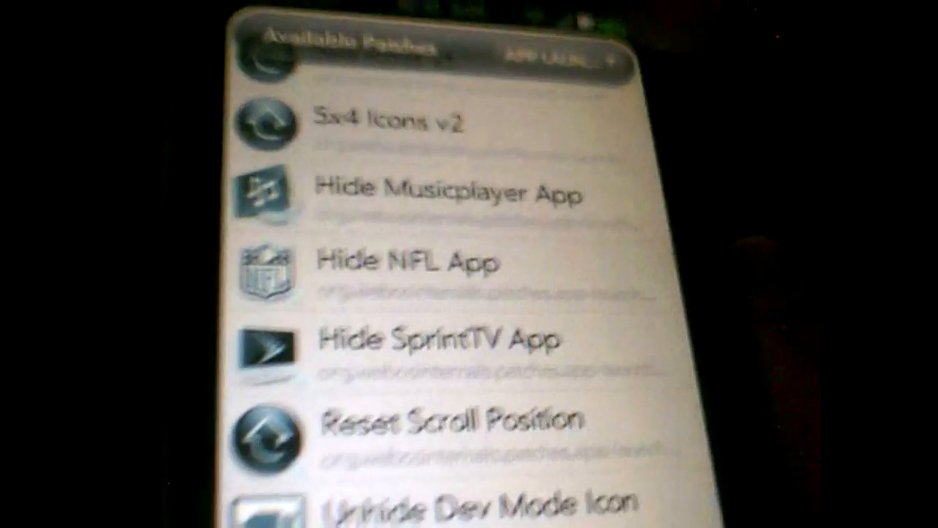
{"action": "scroll", "coordinate": [469, 293], "scroll_direction": "up", "scroll_amount": 2}
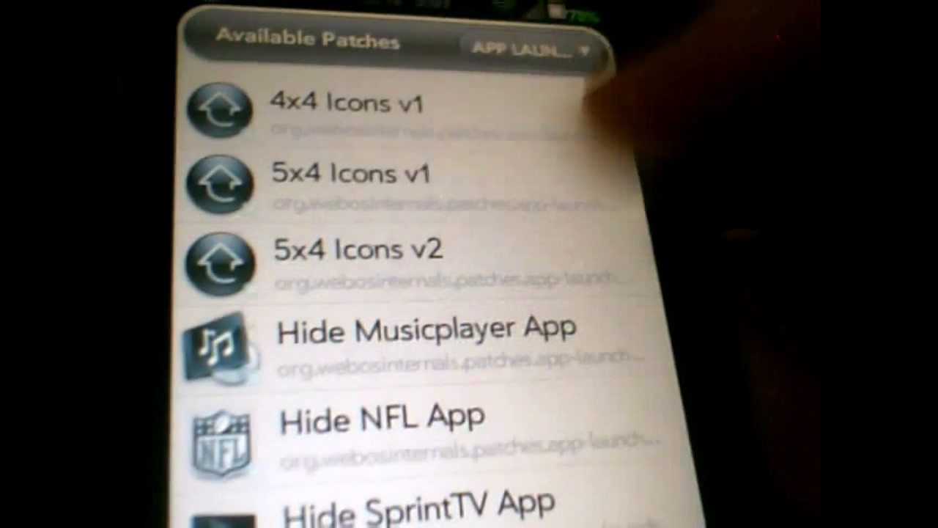
View the 5x4 Icons v1 patch details describing the 3x4 to 5x4 launcher change
{"action": "left_click", "coordinate": [351, 176]}
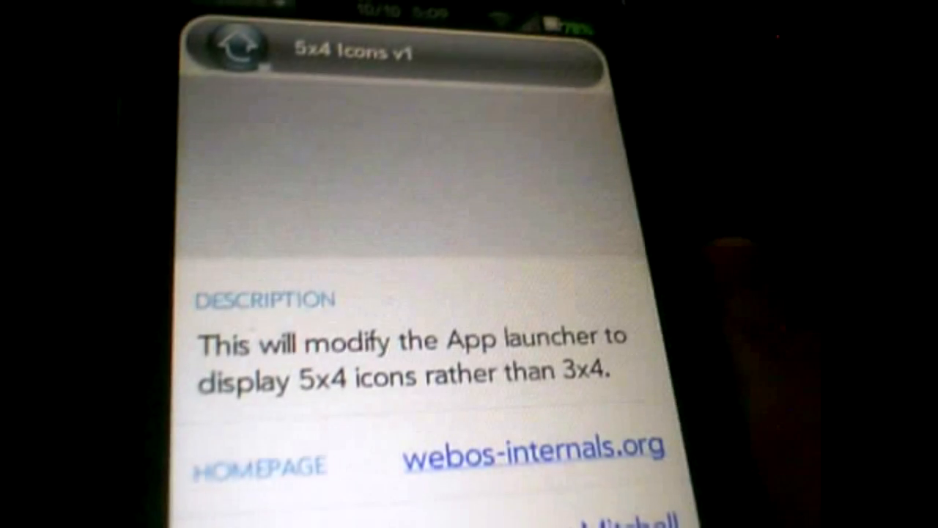